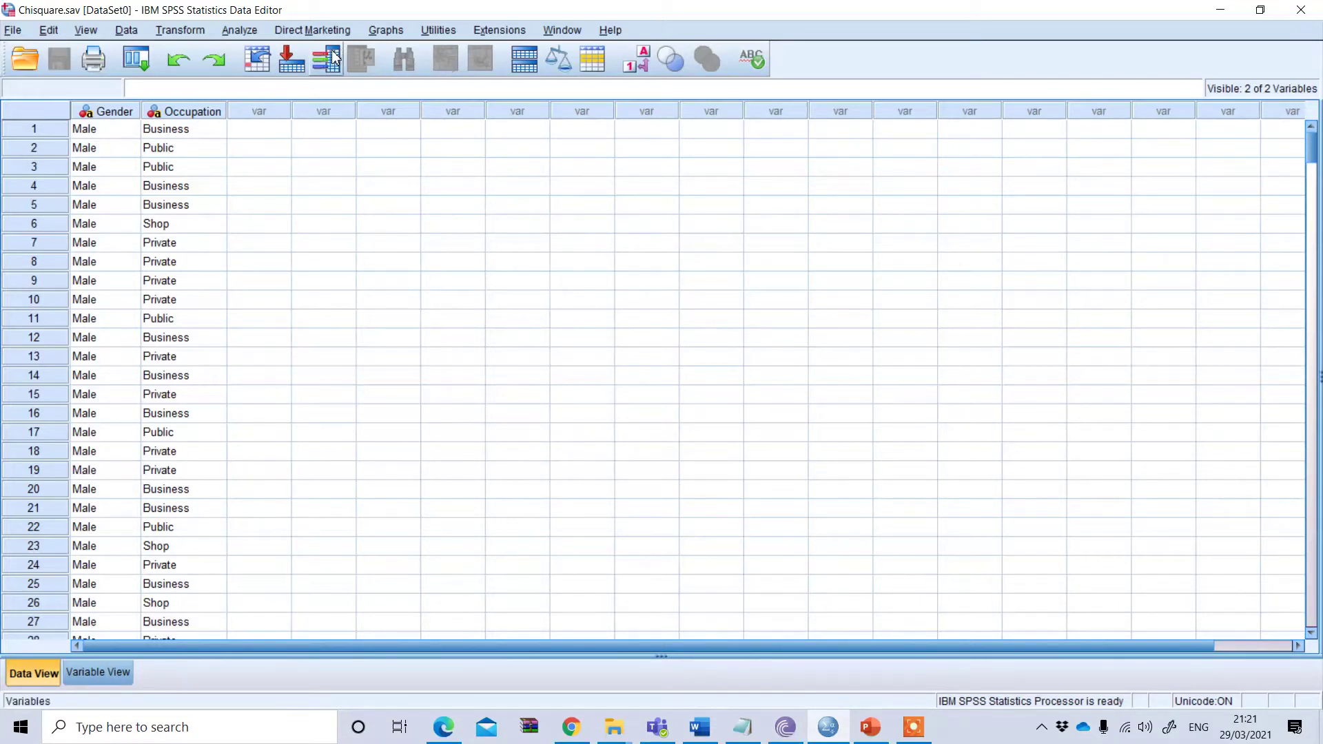
# Open a new Crosstabs analysis and reset its previous settings.
pyautogui.click(240, 32)
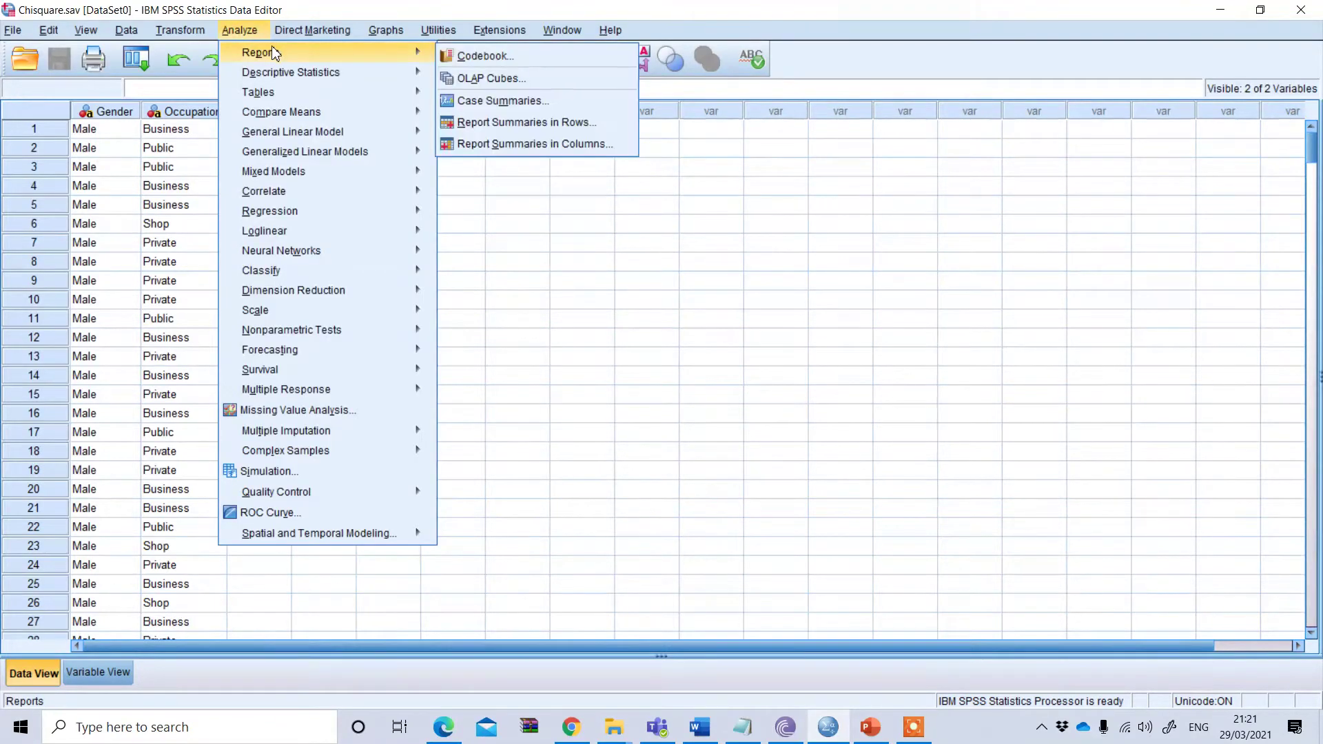
pyautogui.moveTo(289, 79)
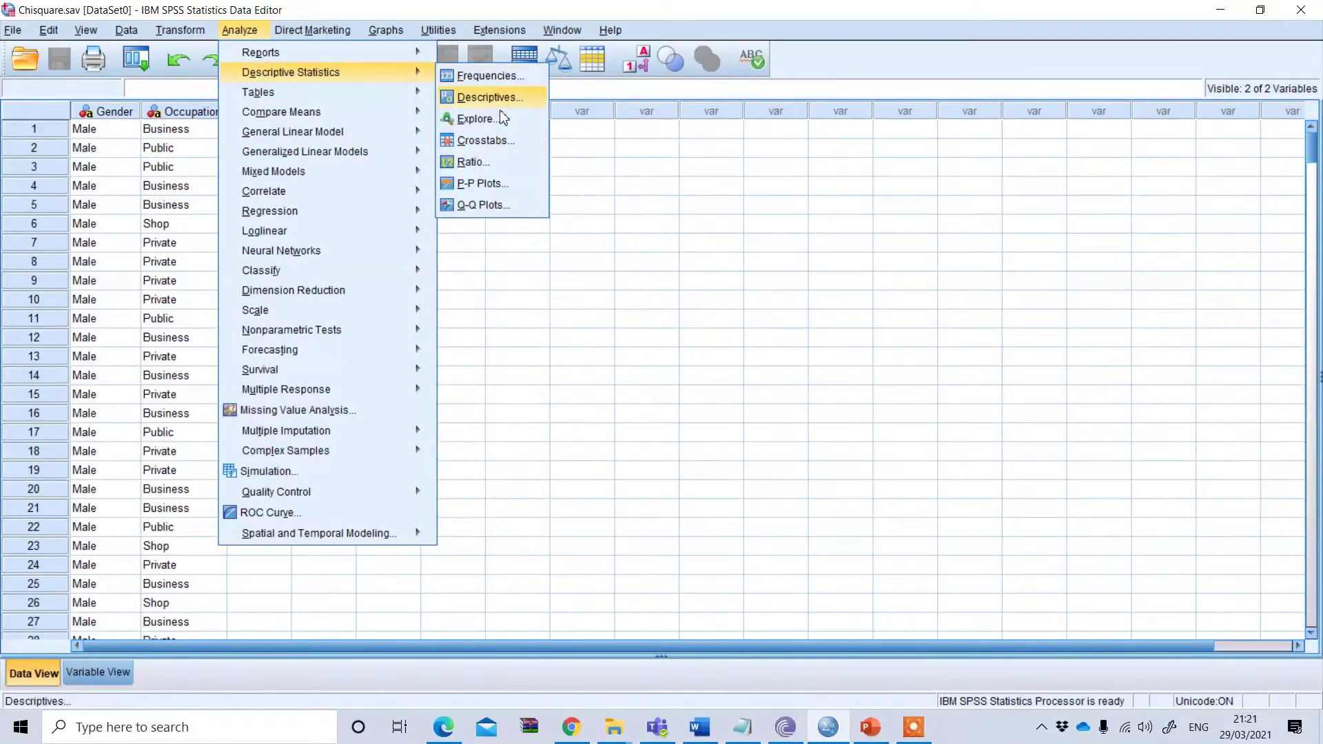
pyautogui.click(515, 146)
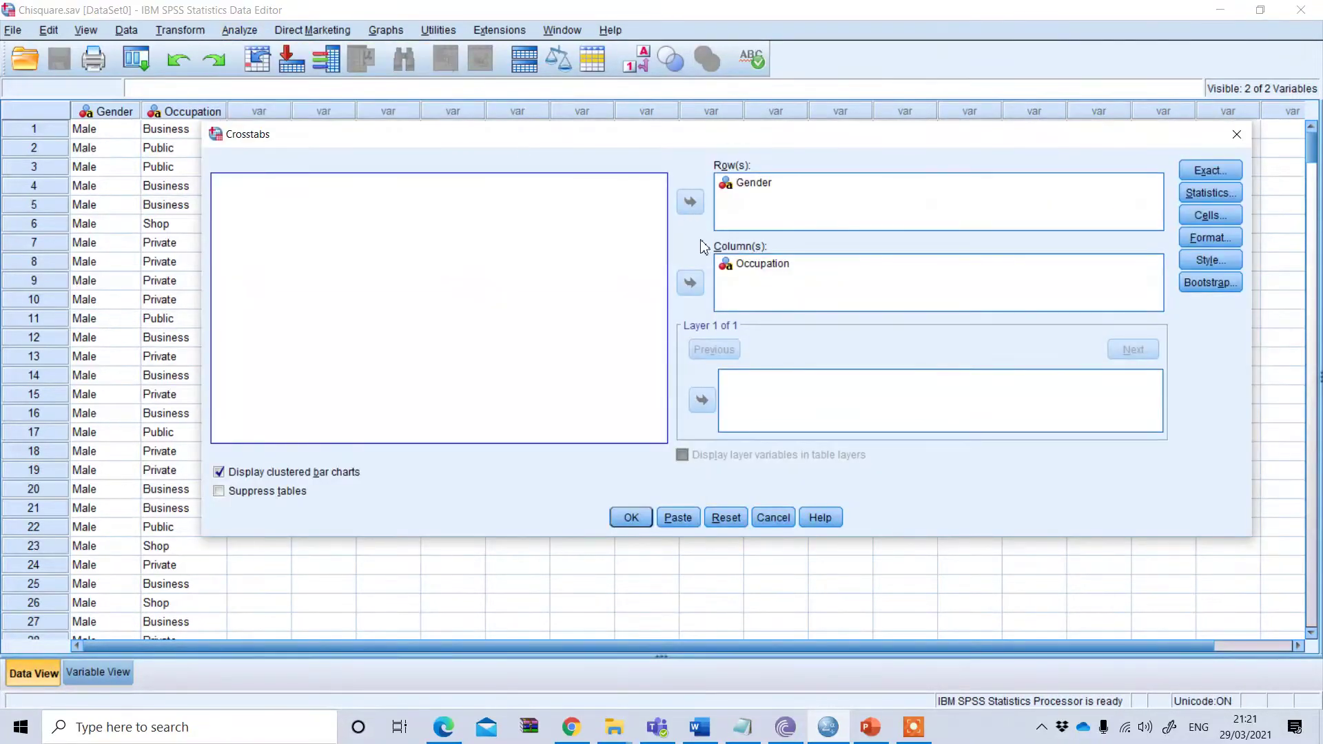
pyautogui.click(723, 517)
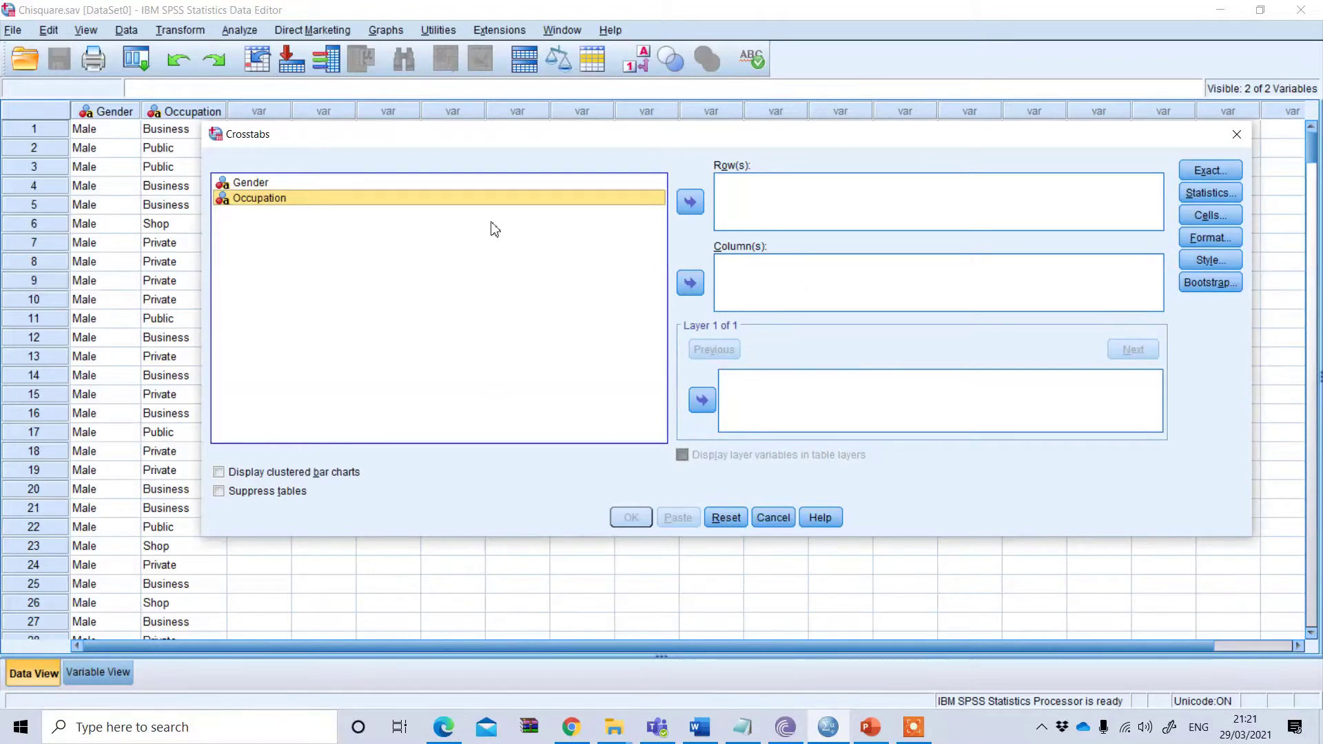
# Place Gender in Row(s) and Occupation in Column(s), then open the Statistics options.
pyautogui.click(295, 213)
pyautogui.click(255, 183)
pyautogui.click(690, 202)
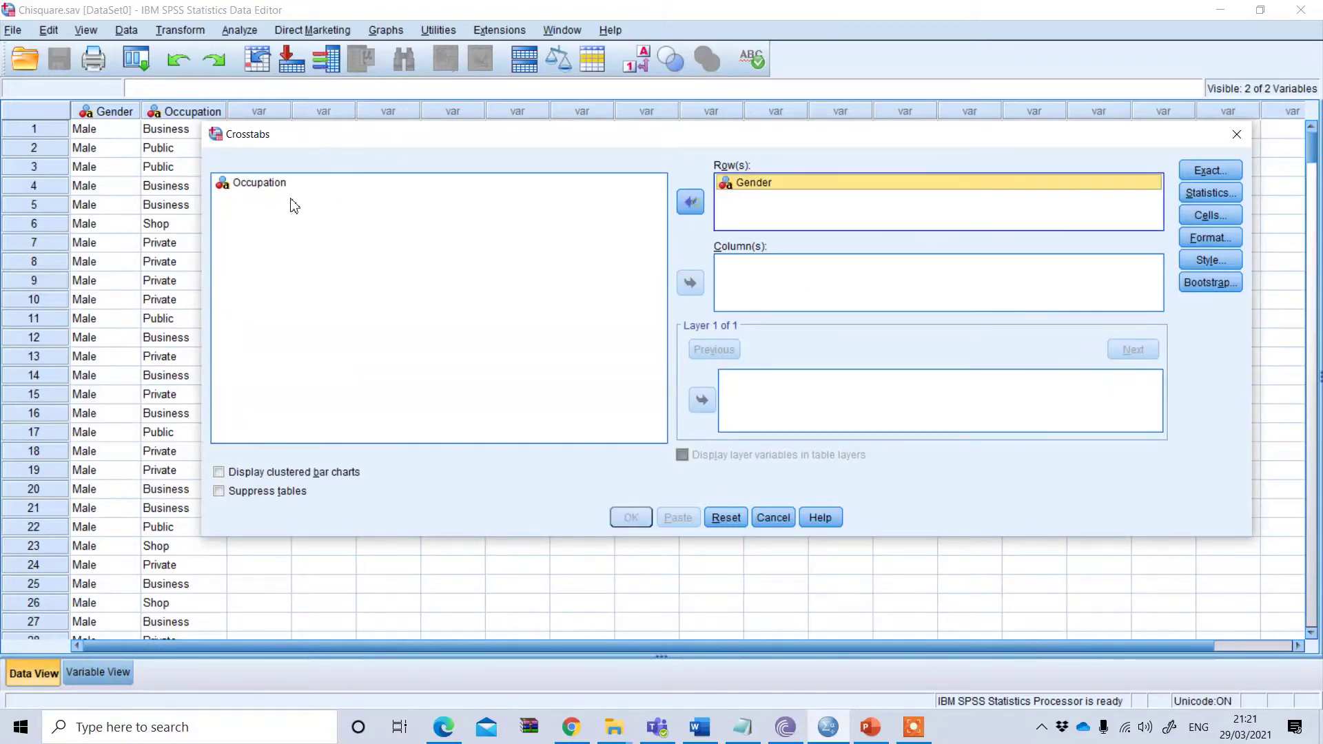
pyautogui.click(292, 188)
pyautogui.click(691, 281)
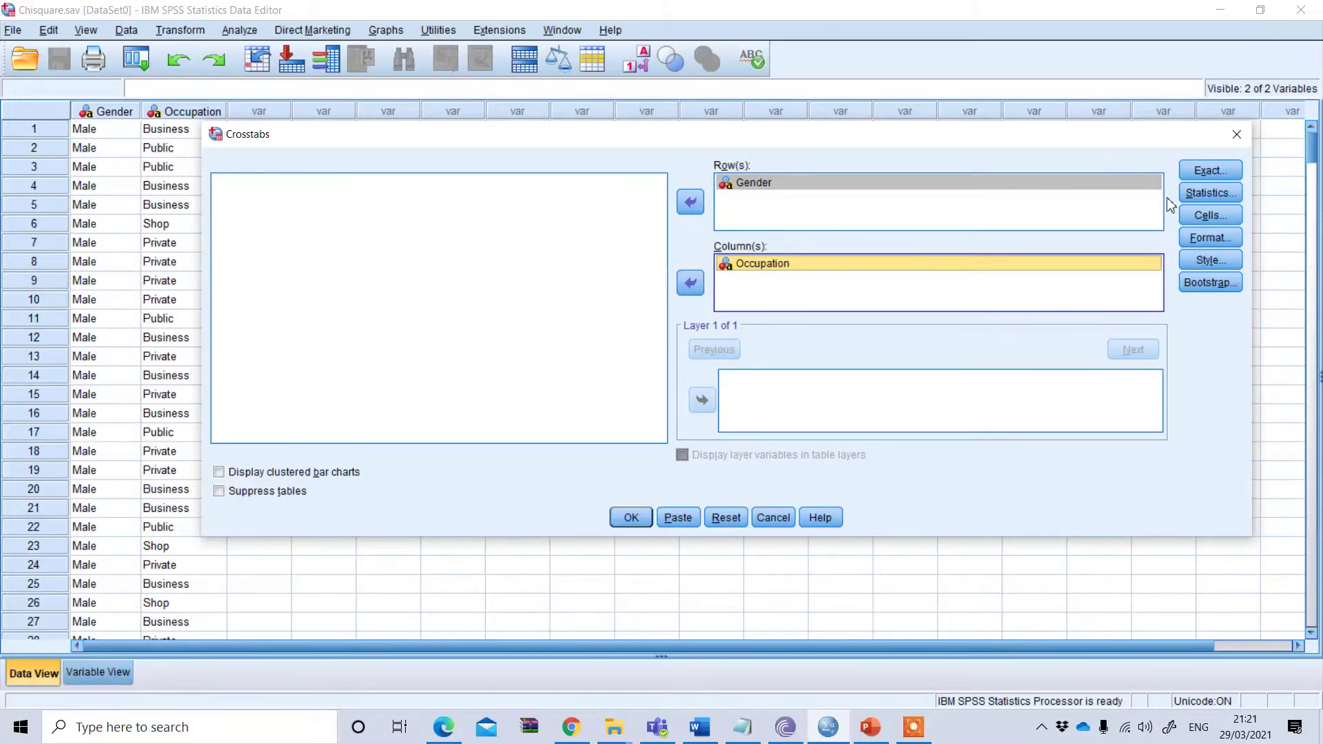
pyautogui.click(1237, 199)
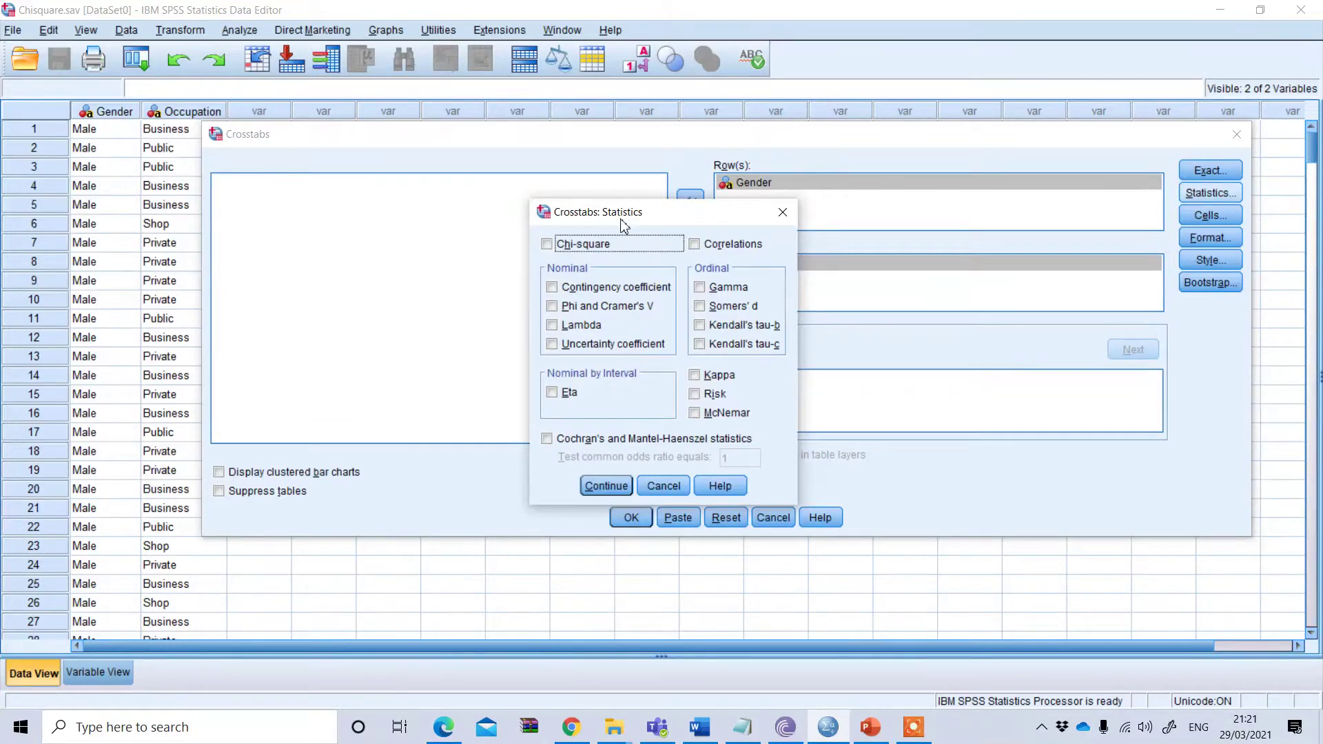
# Tick Chi-square and Display clustered bar charts, then run the Gender by Occupation crosstab.
pyautogui.moveTo(621, 219); pyautogui.dragTo(654, 203)
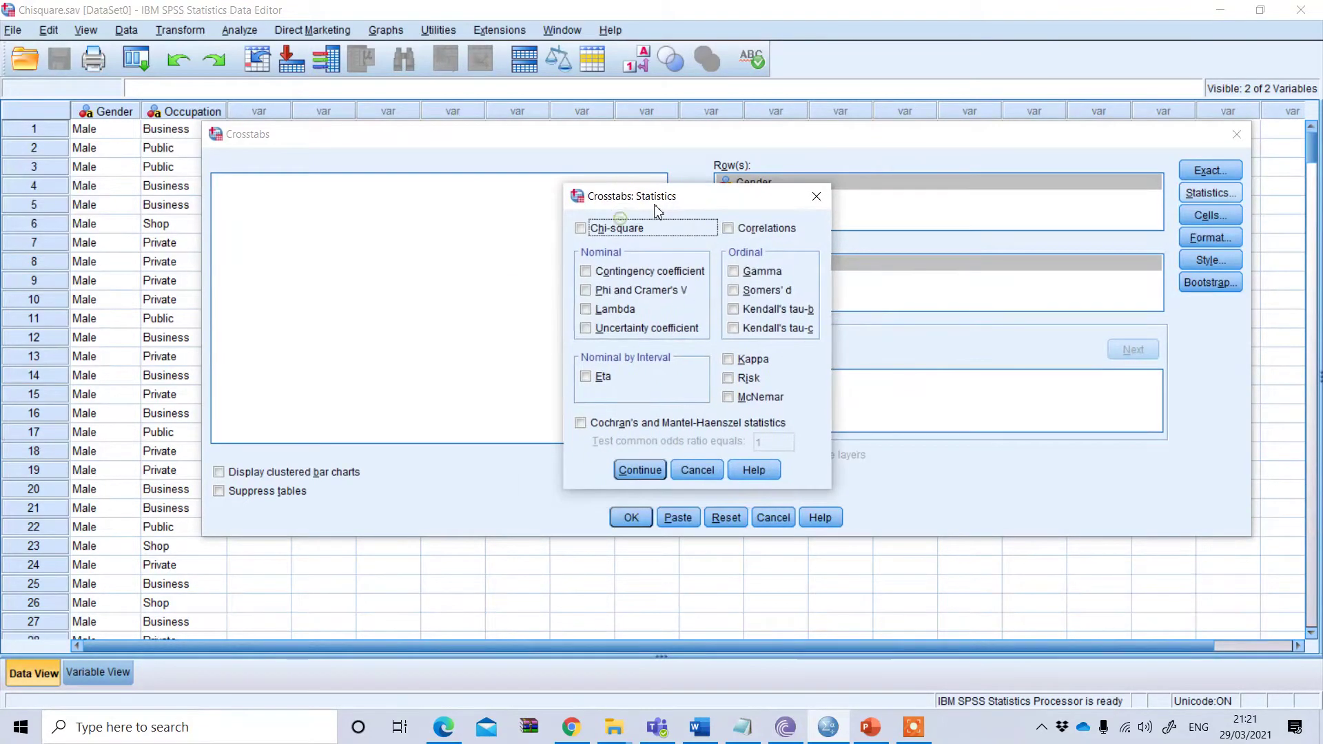
pyautogui.click(580, 229)
pyautogui.click(641, 470)
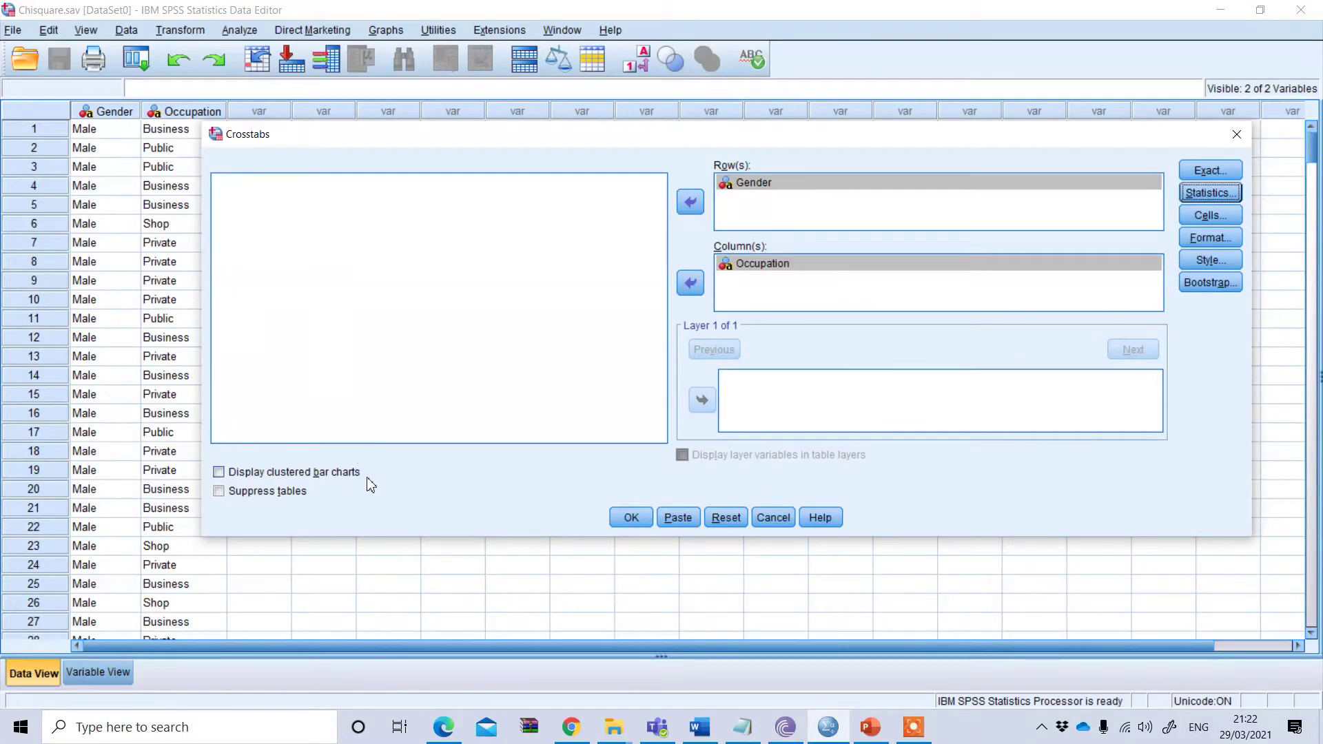
pyautogui.click(219, 475)
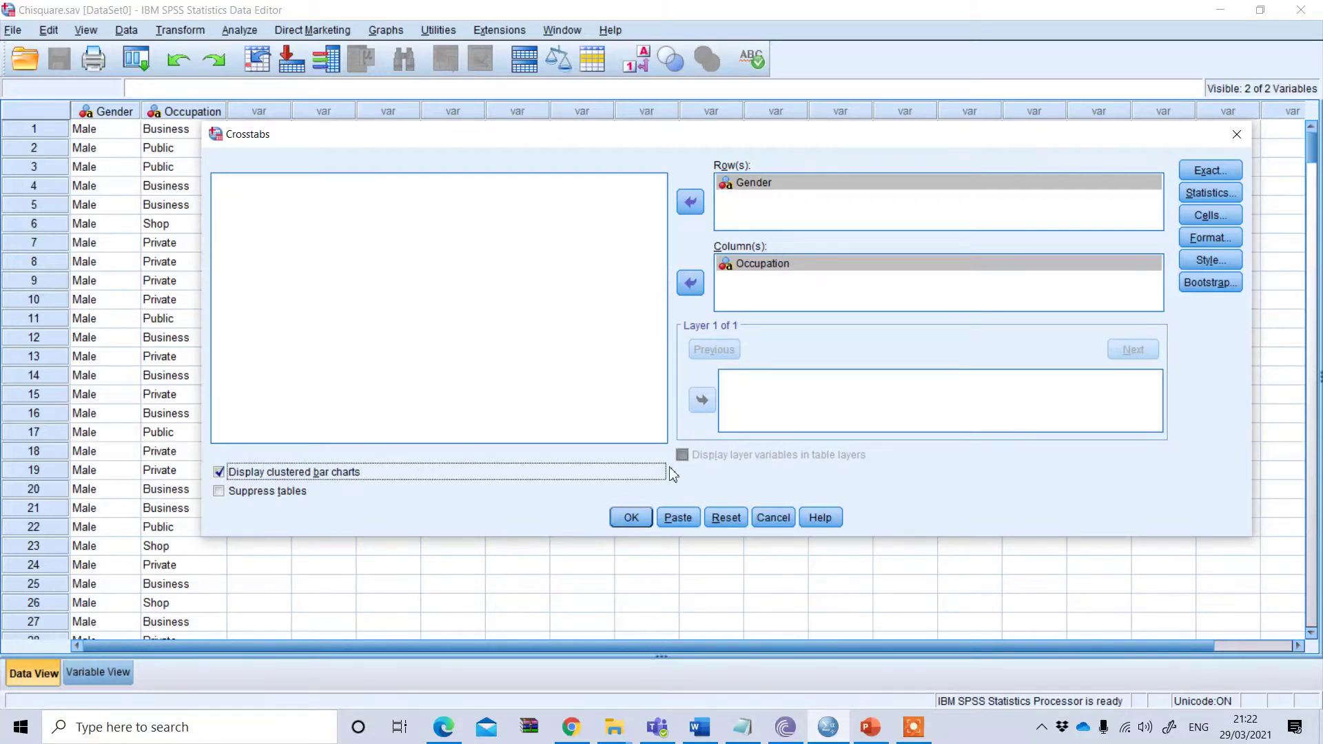
pyautogui.click(622, 515)
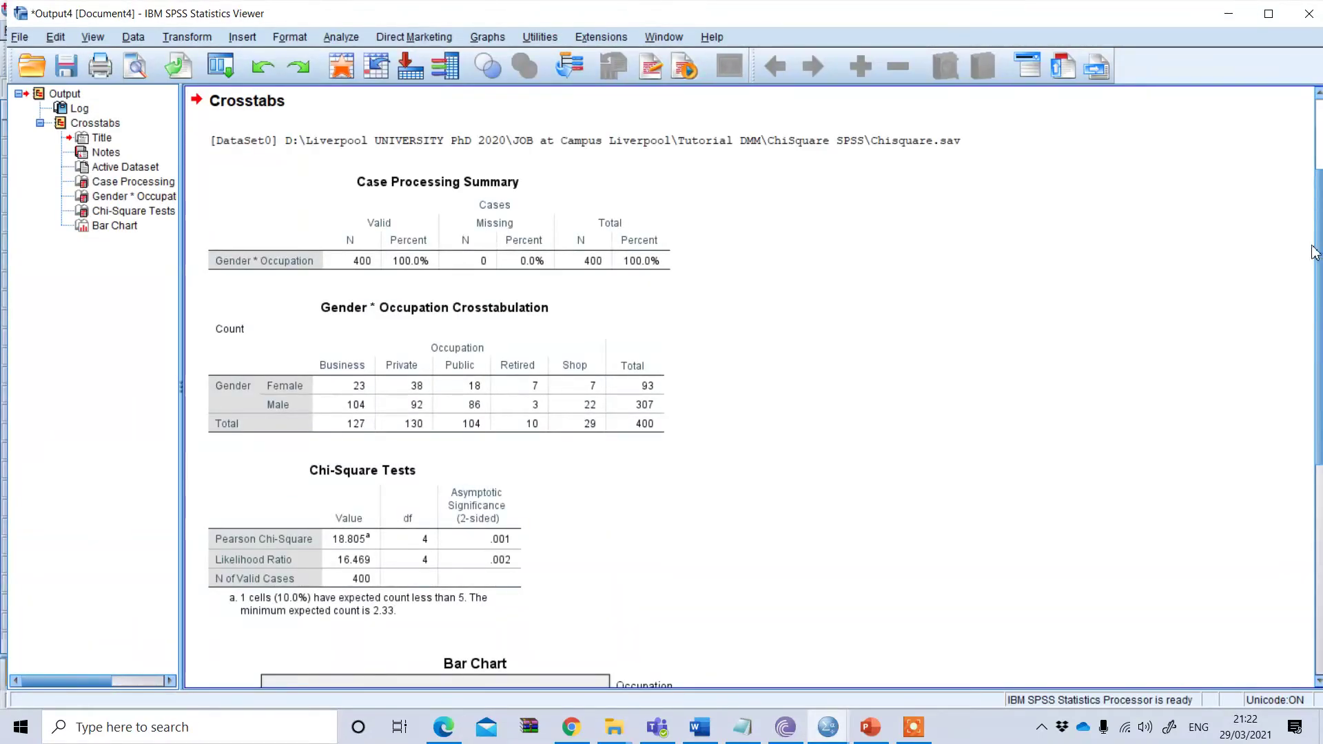
# Select the Gender * Occupation Crosstabulation table showing 93 female and 307 male cases.
pyautogui.scroll(5, 1320, 151)
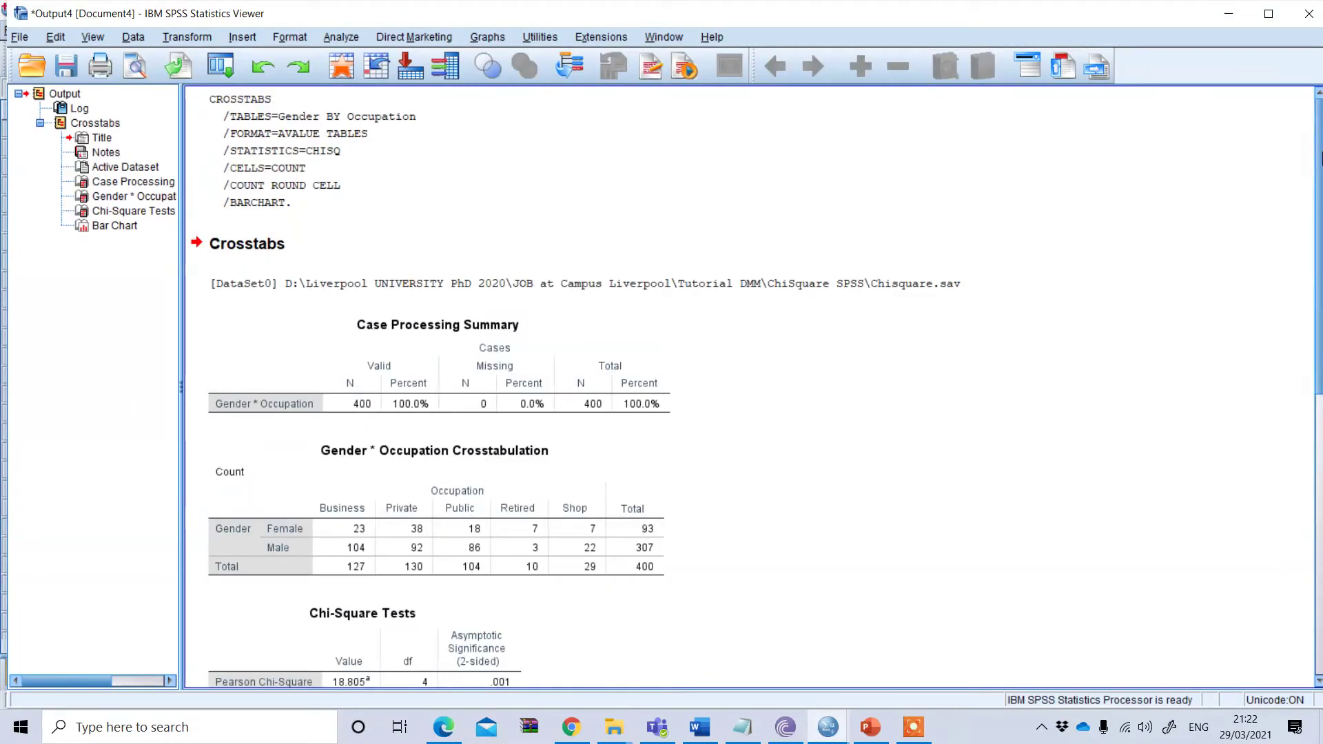
pyautogui.scroll(-2, 1319, 228)
pyautogui.scroll(-2, 1319, 227)
pyautogui.click(413, 399)
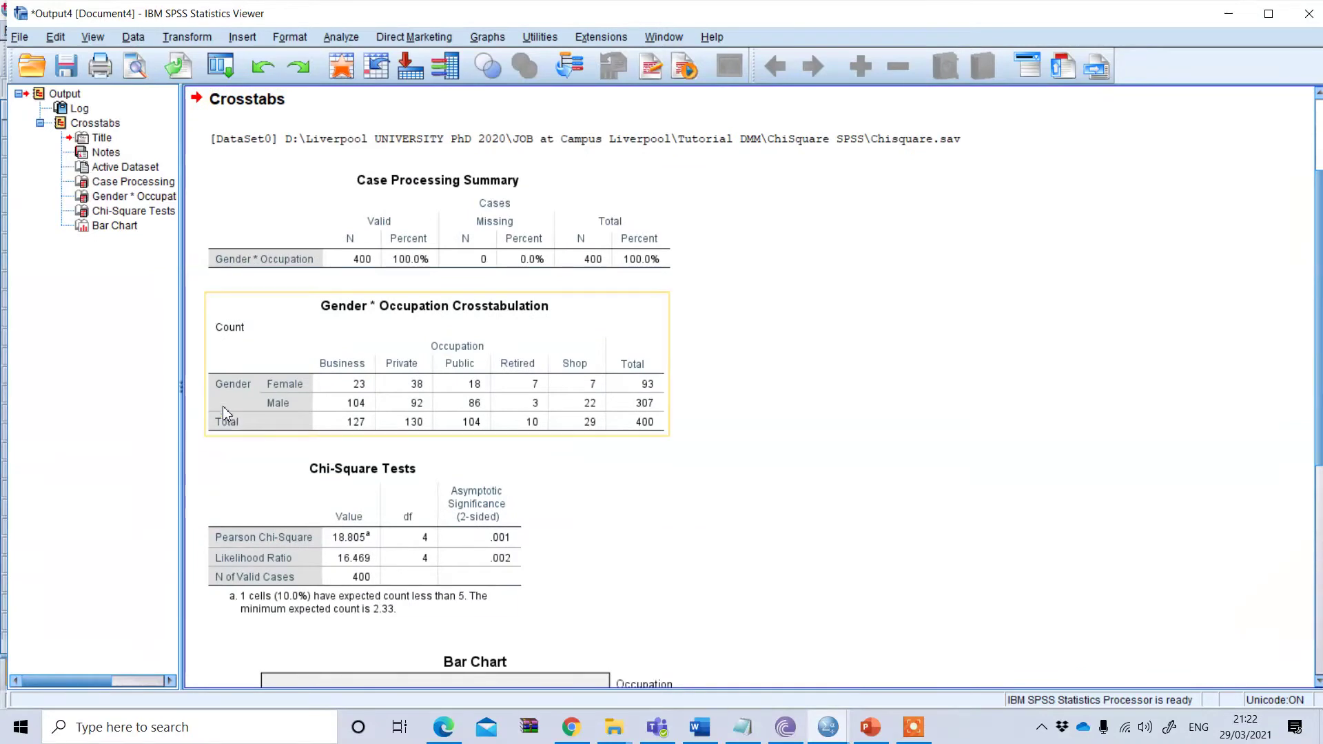
pyautogui.click(398, 391)
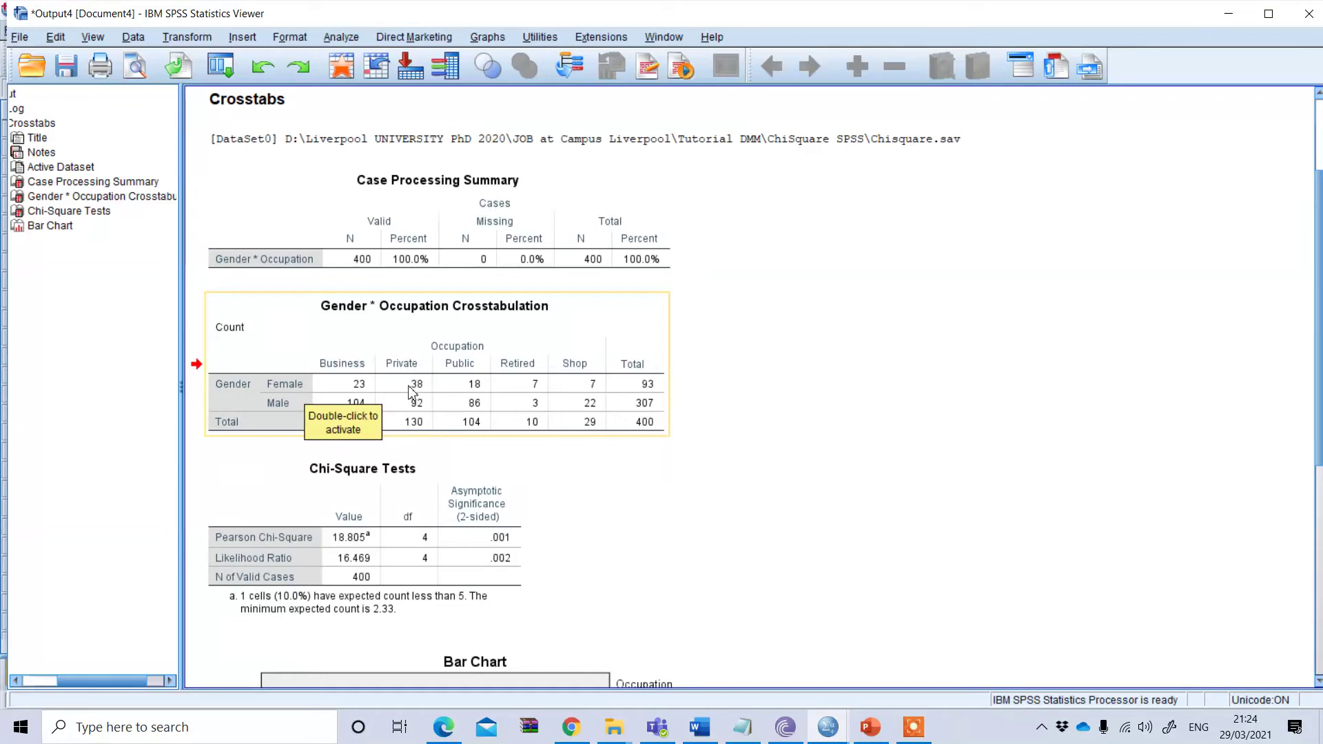
pyautogui.click(560, 463)
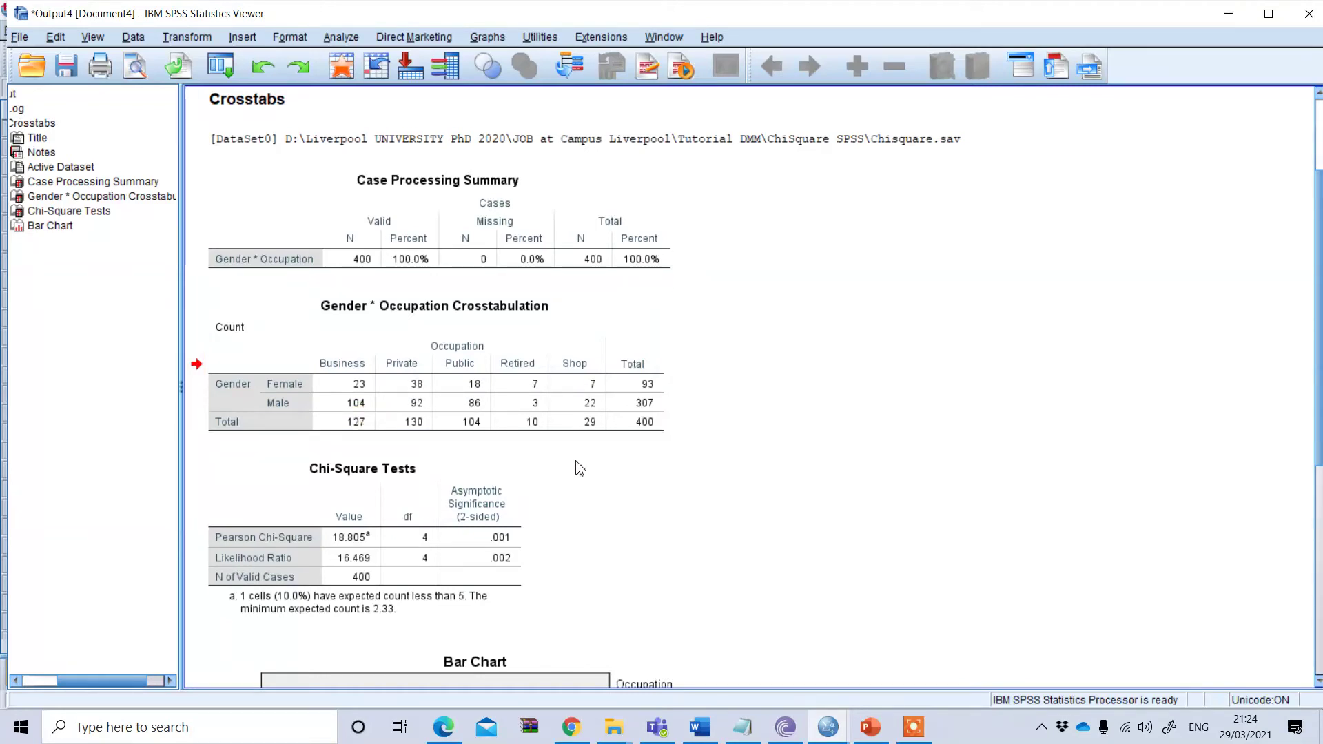
pyautogui.click(446, 431)
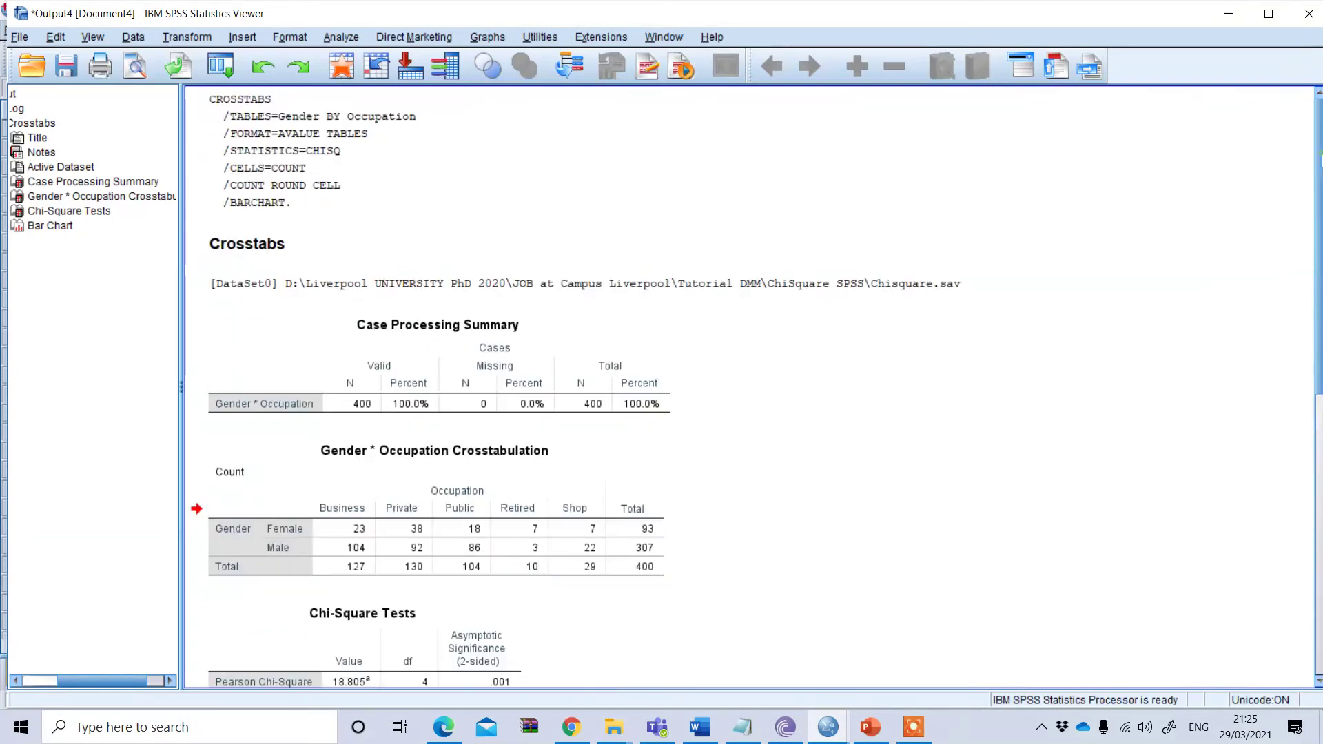
# Scroll down the Viewer and select the clustered bar chart of Occupation counts by Gender.
pyautogui.click(1317, 155)
pyautogui.moveTo(1320, 180); pyautogui.dragTo(1319, 496)
pyautogui.click(502, 606)
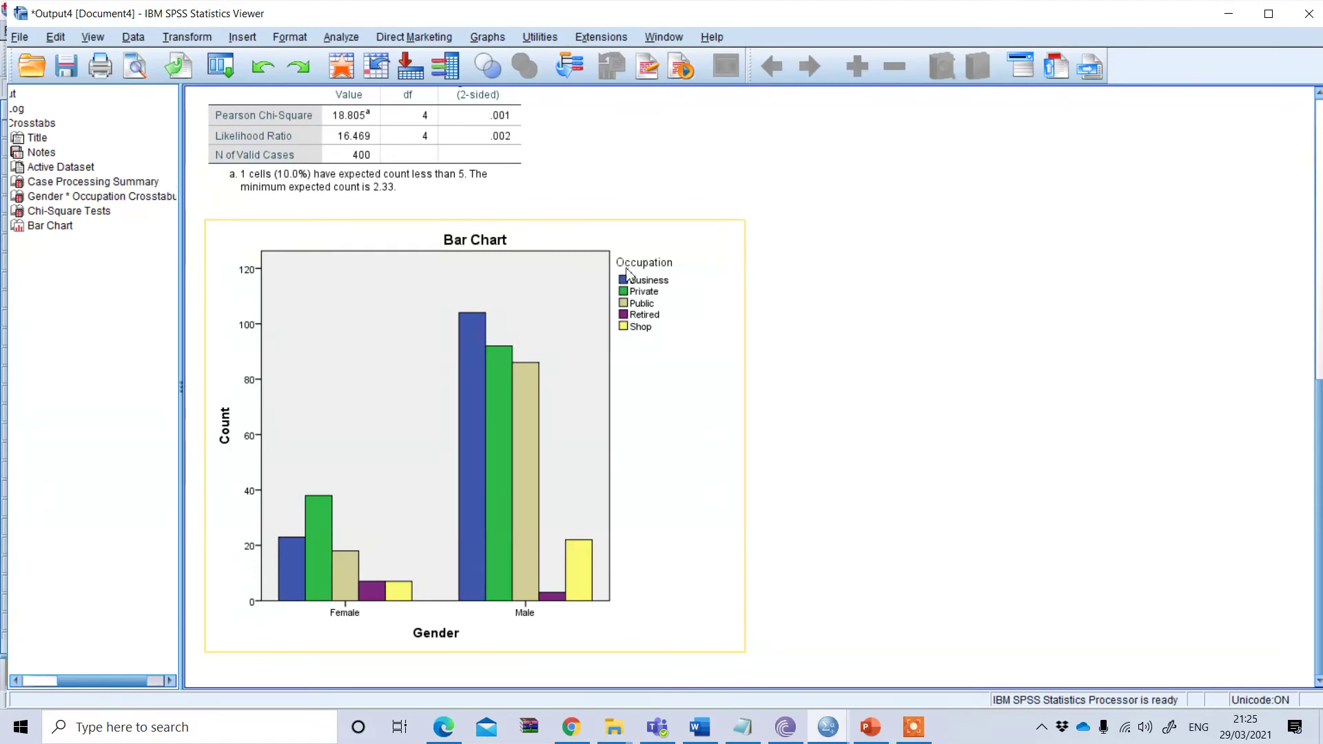
pyautogui.click(1320, 314)
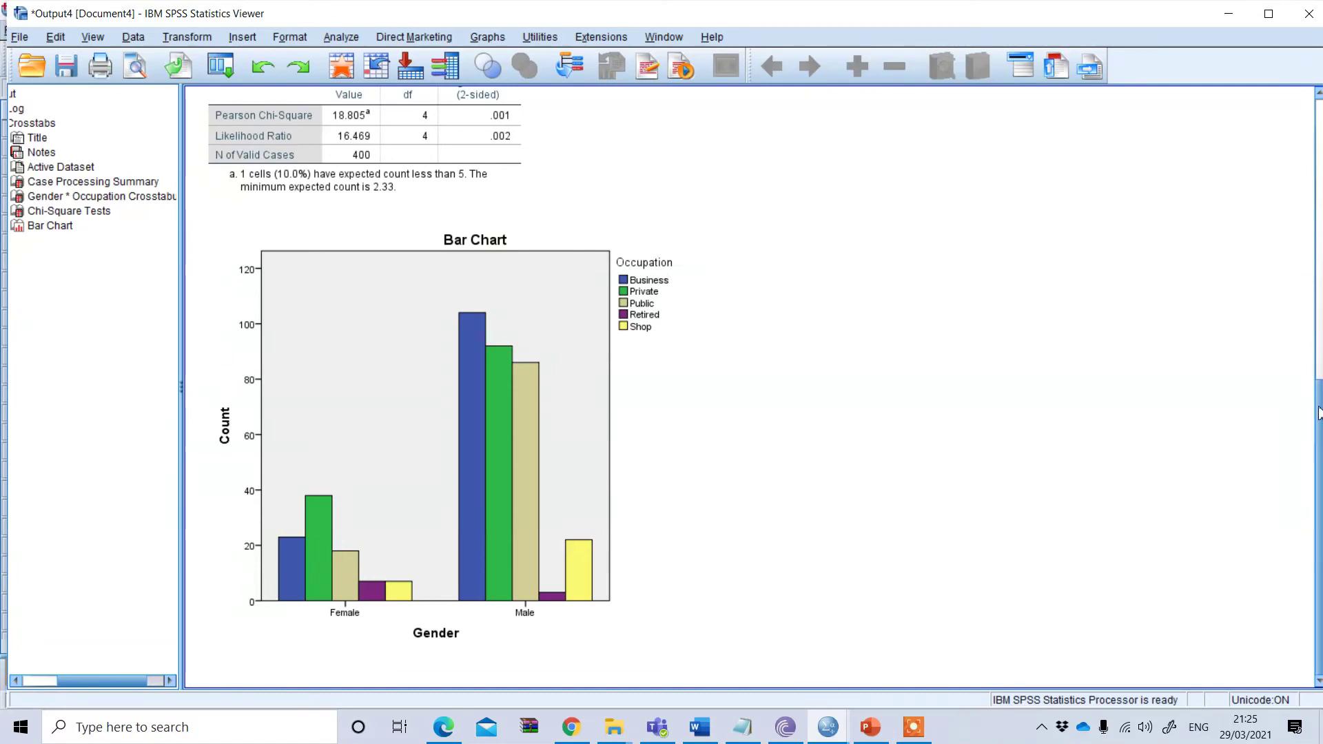
pyautogui.scroll(5, 1318, 389)
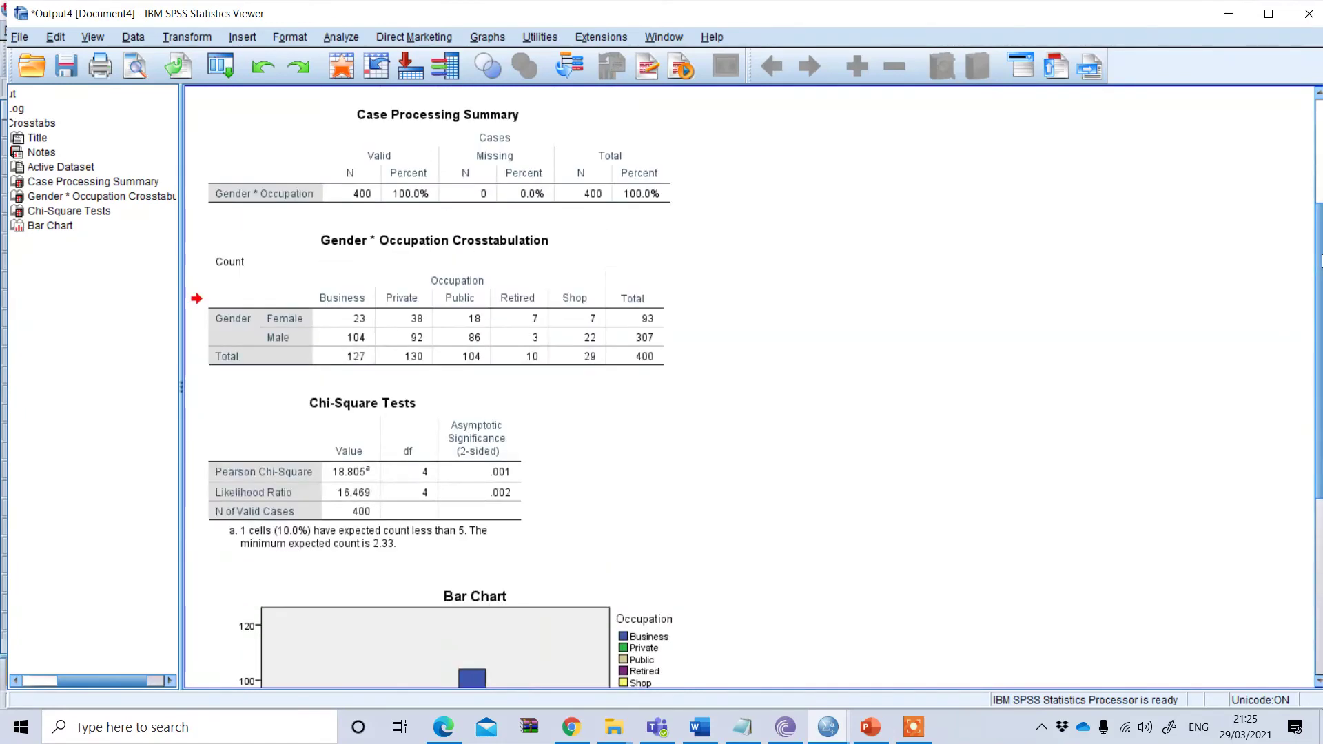
pyautogui.click(485, 362)
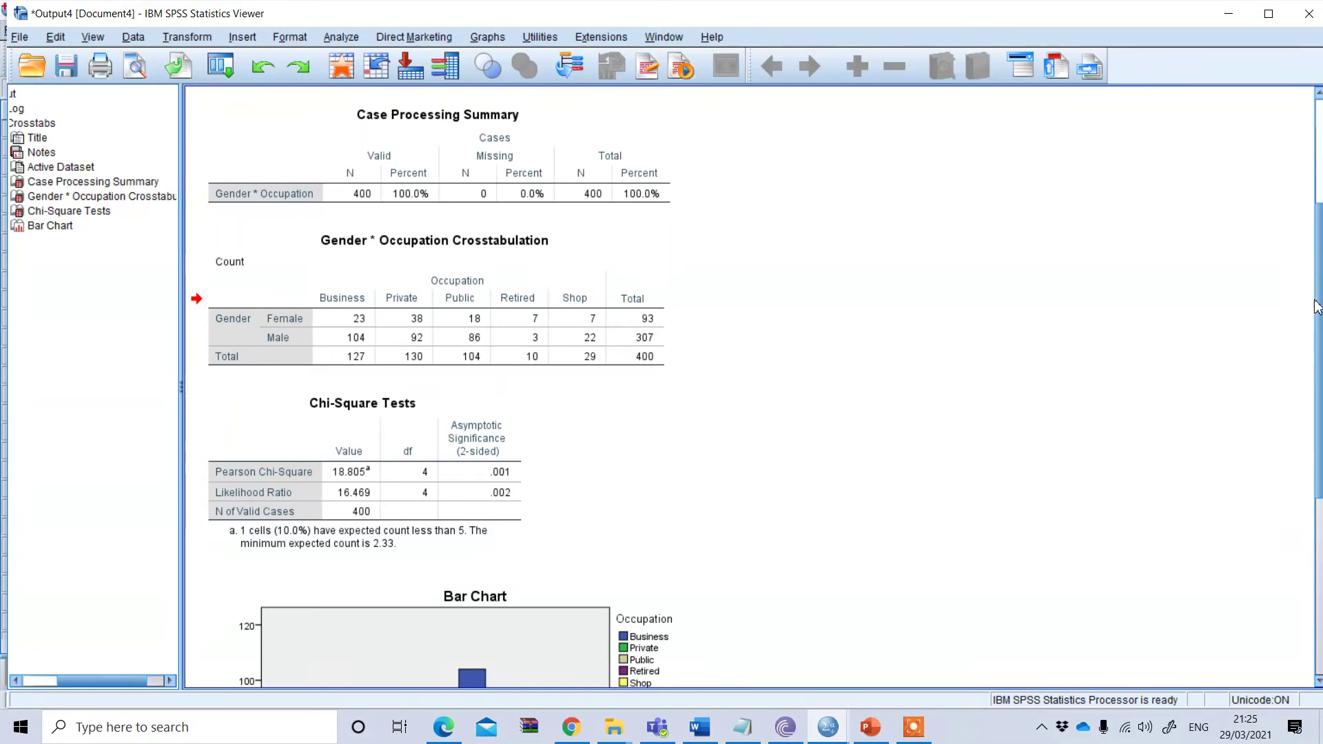
pyautogui.moveTo(1317, 306); pyautogui.dragTo(1317, 482)
pyautogui.click(449, 365)
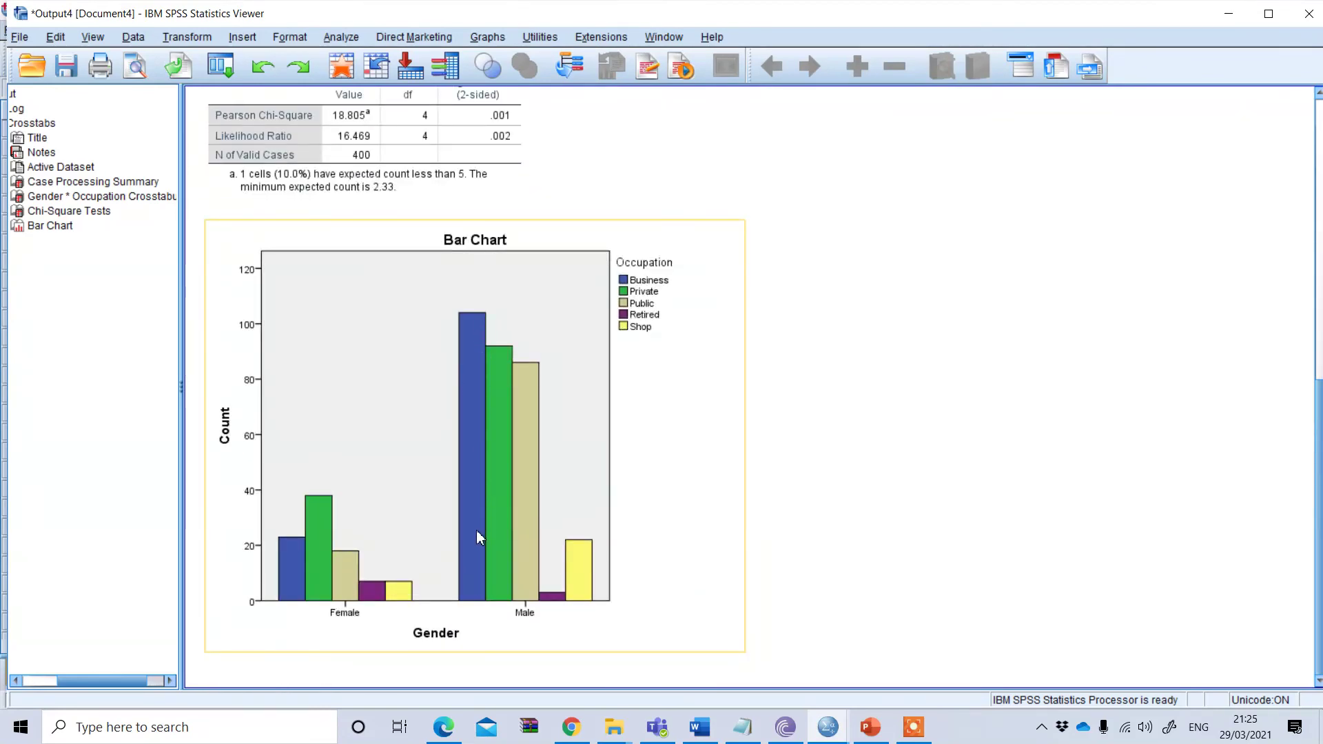
pyautogui.click(832, 364)
pyautogui.click(679, 328)
pyautogui.click(818, 350)
pyautogui.scroll(1, 1319, 413)
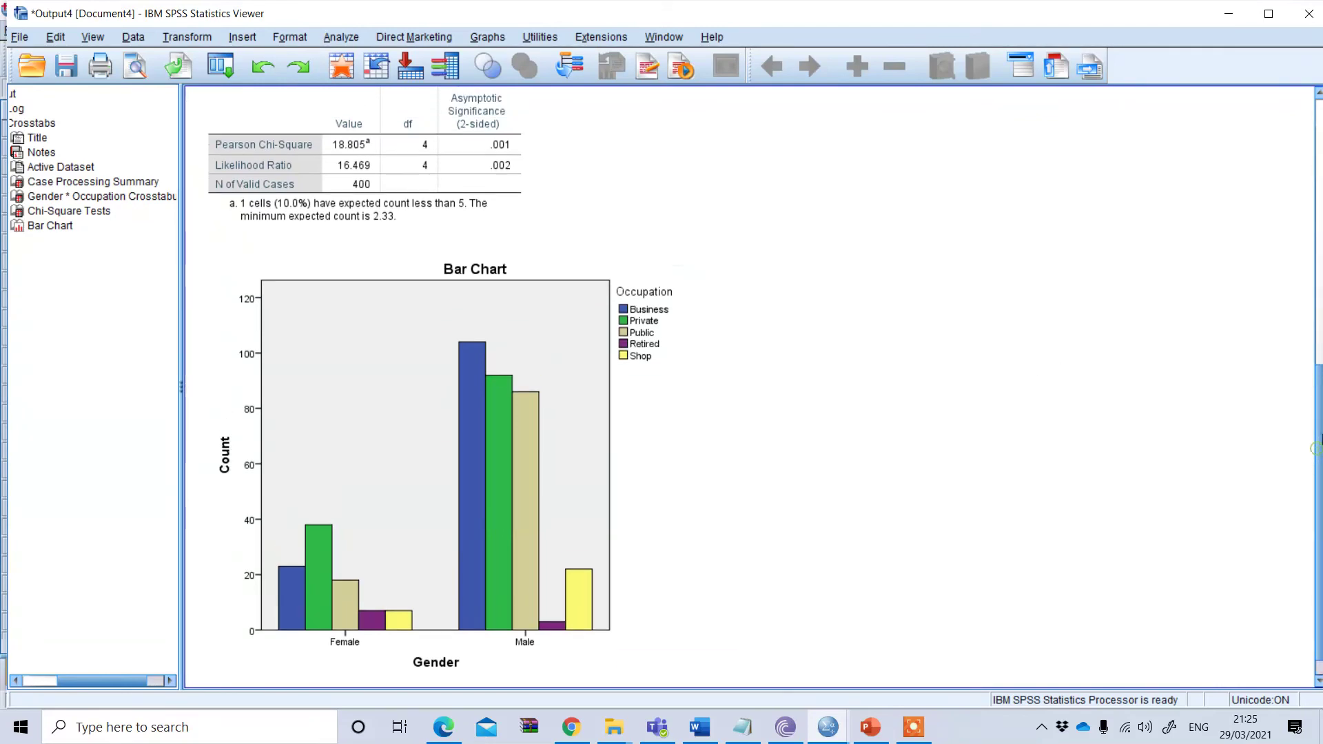
pyautogui.moveTo(1319, 441); pyautogui.dragTo(1320, 220)
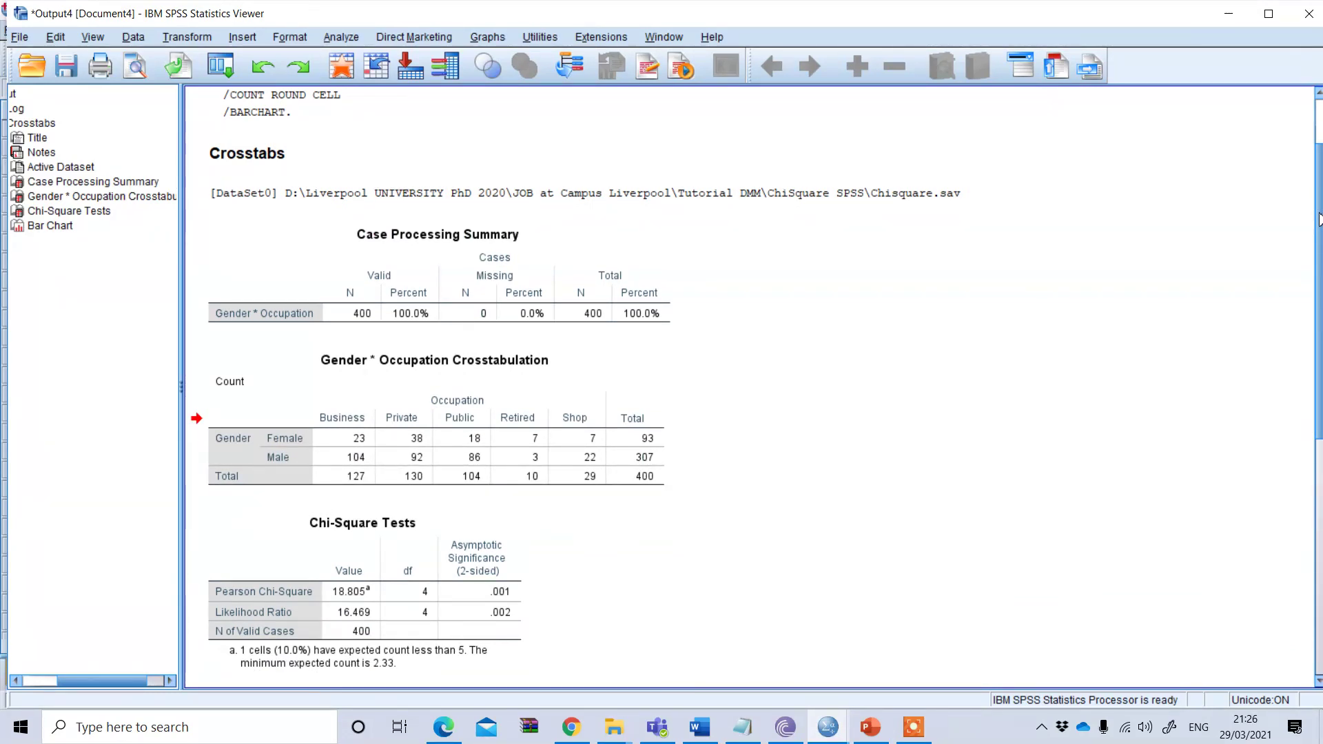
pyautogui.scroll(-4, 213, 398)
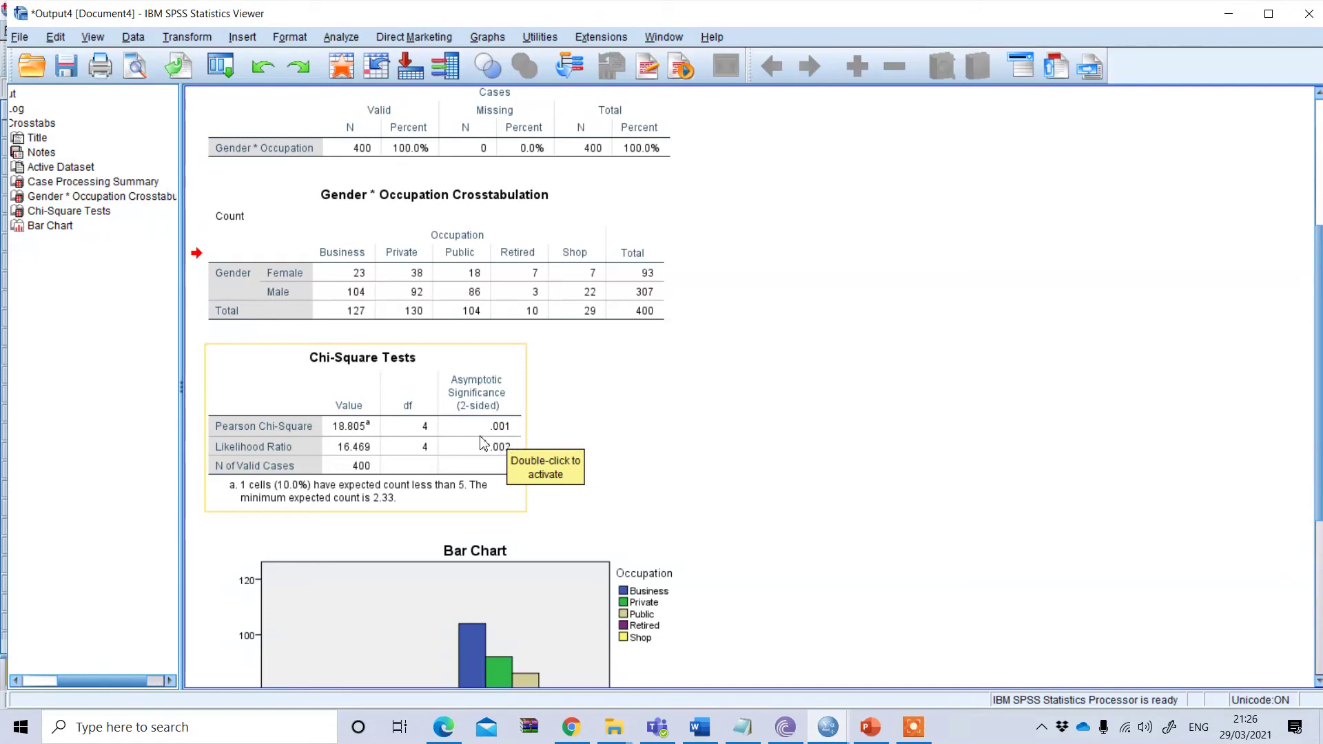
pyautogui.click(584, 423)
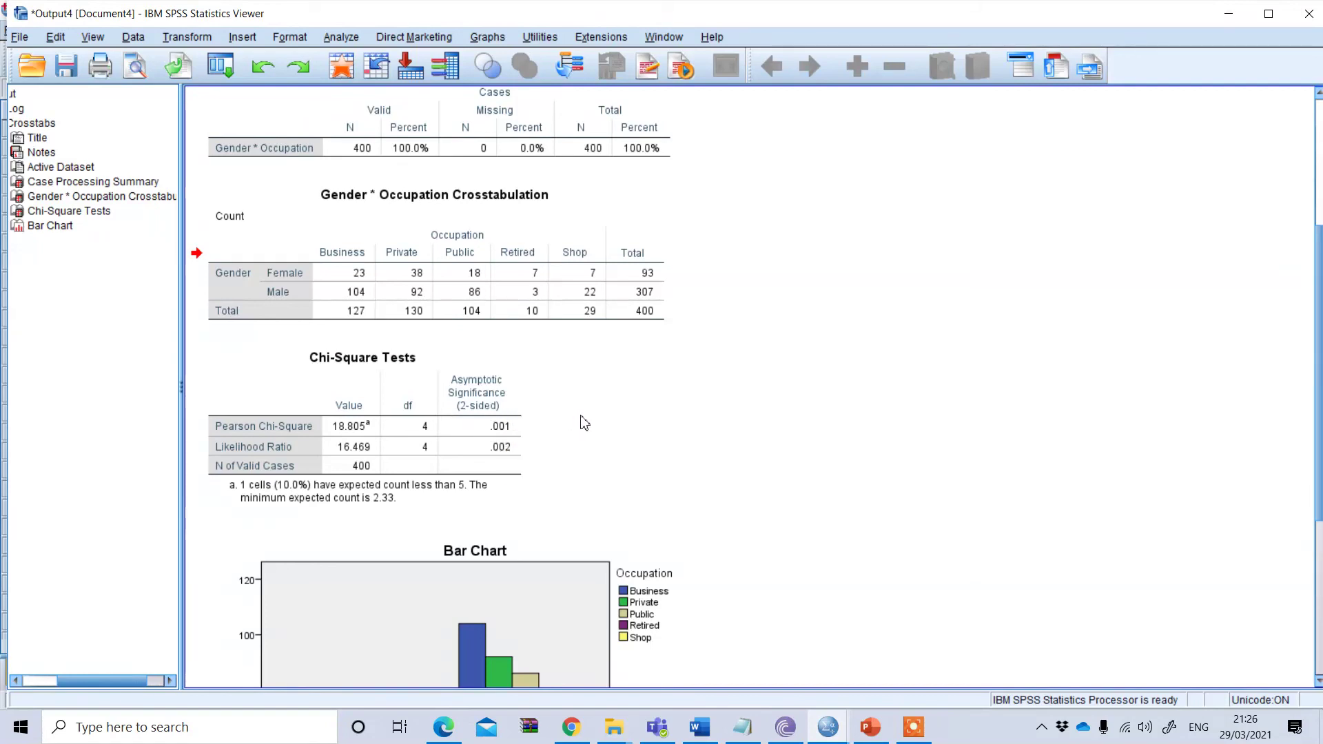